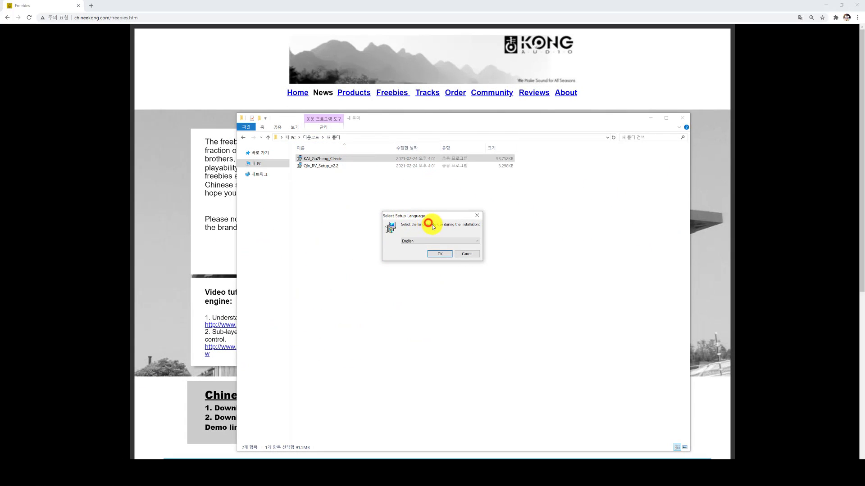
Start the KAI GuZheng Classic setup in English and accept its license agreement
click(442, 254)
click(404, 273)
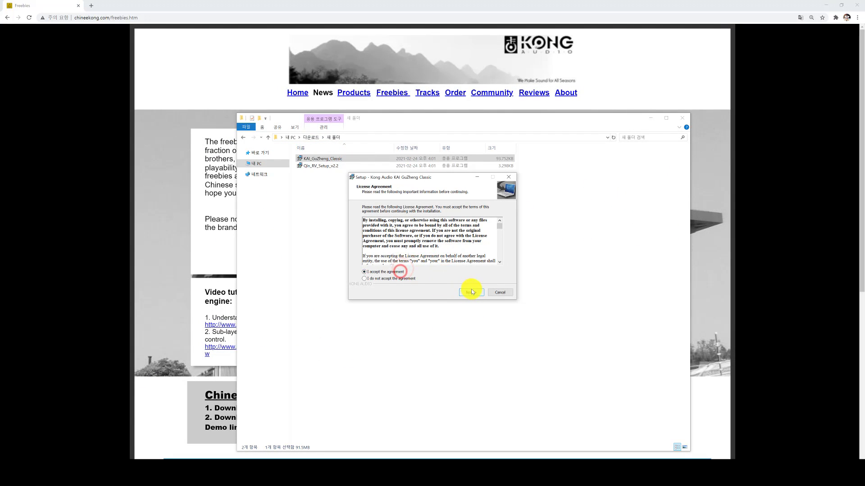
click(473, 293)
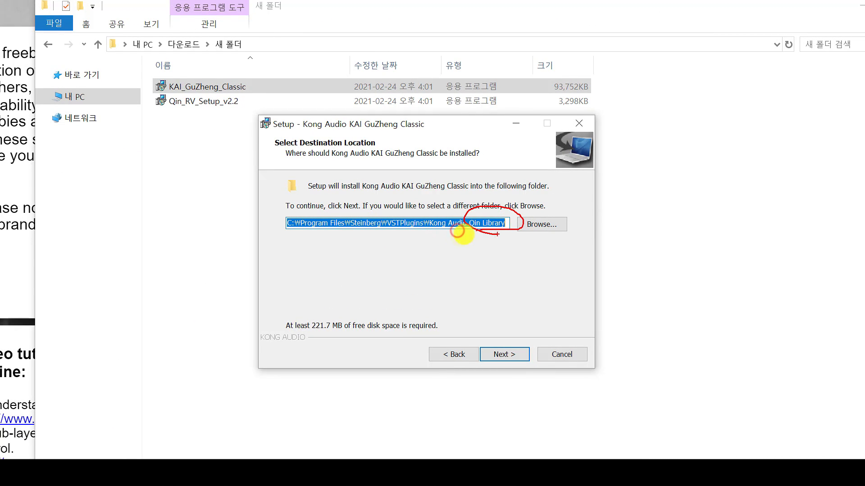
drag(370, 236, 384, 305)
drag(381, 247, 395, 302)
mouse_move(427, 261)
mouse_down()
mouse_move(450, 293)
mouse_move(483, 289)
mouse_up()
mouse_move(509, 234)
mouse_down()
mouse_move(487, 285)
mouse_move(503, 266)
mouse_up()
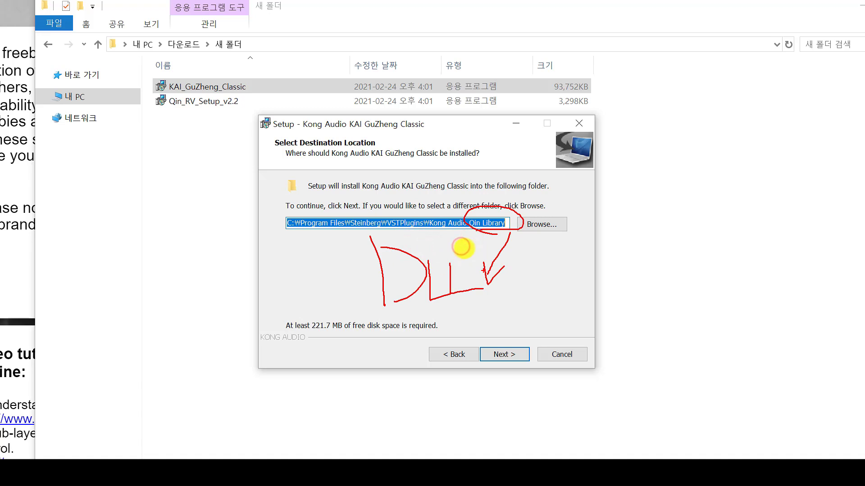
drag(362, 230, 467, 230)
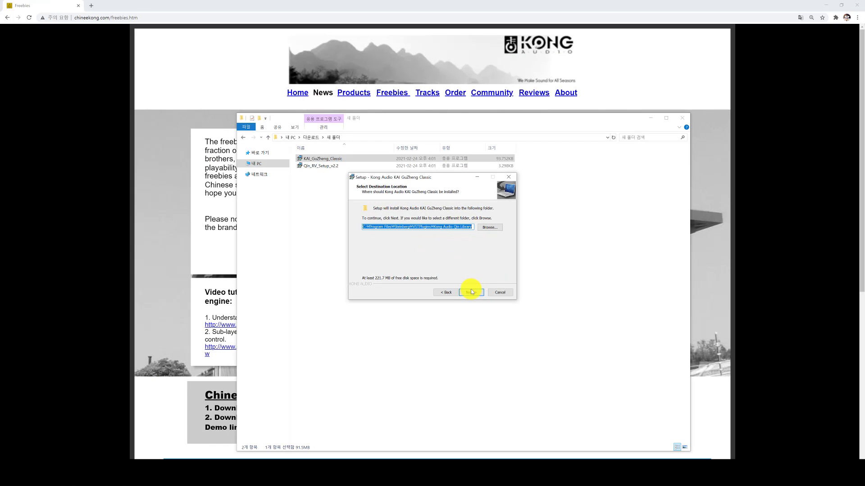
Keep the proposed Kong Audio Qin Library destination folder, proceed to the install summary and exit the setup without installing
click(504, 353)
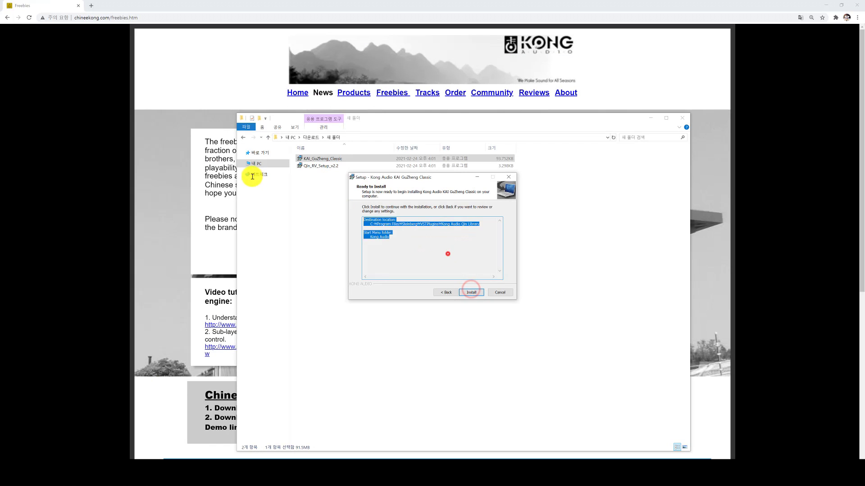
click(500, 293)
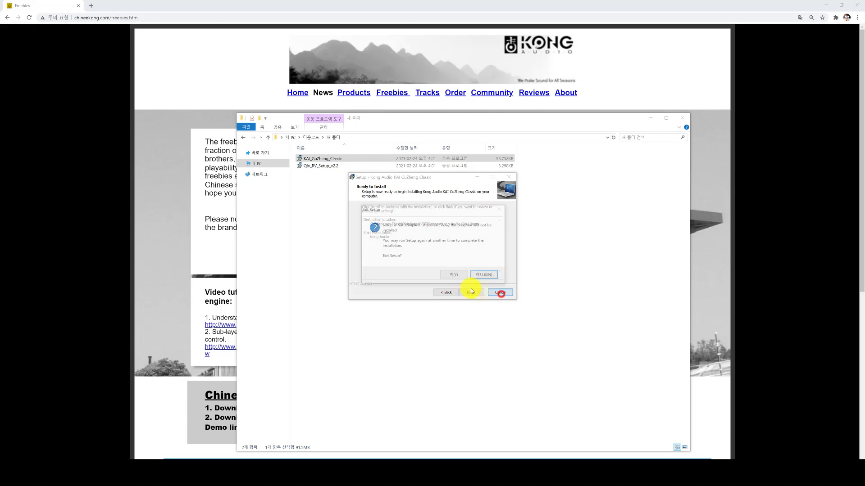
click(454, 276)
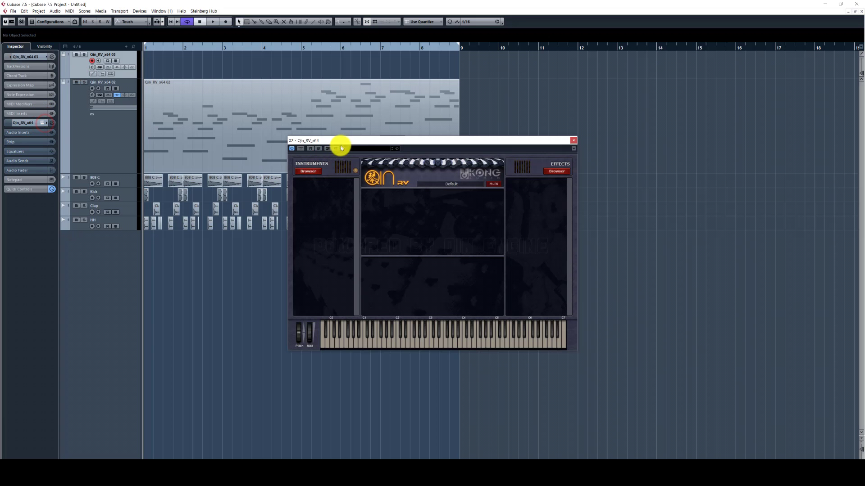
drag(337, 144, 318, 124)
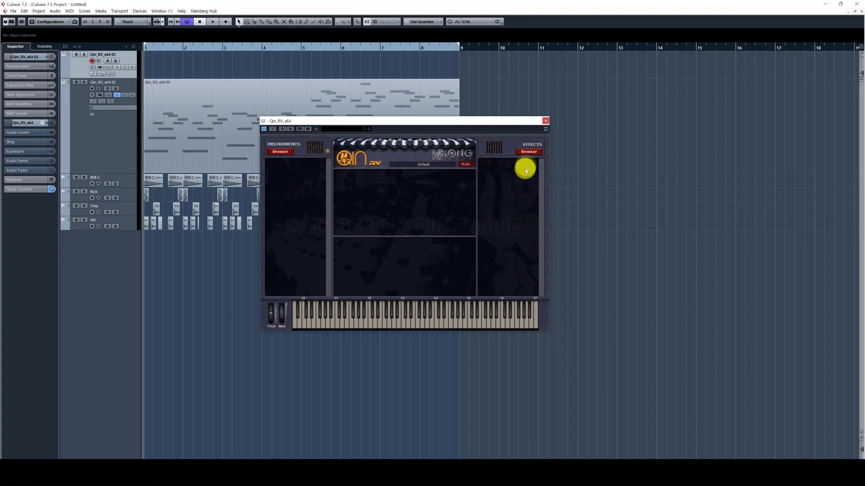
Look into the Qin RV effects browser, and load the ChineeGuZheng Classic instrument from the instrument browser
click(532, 153)
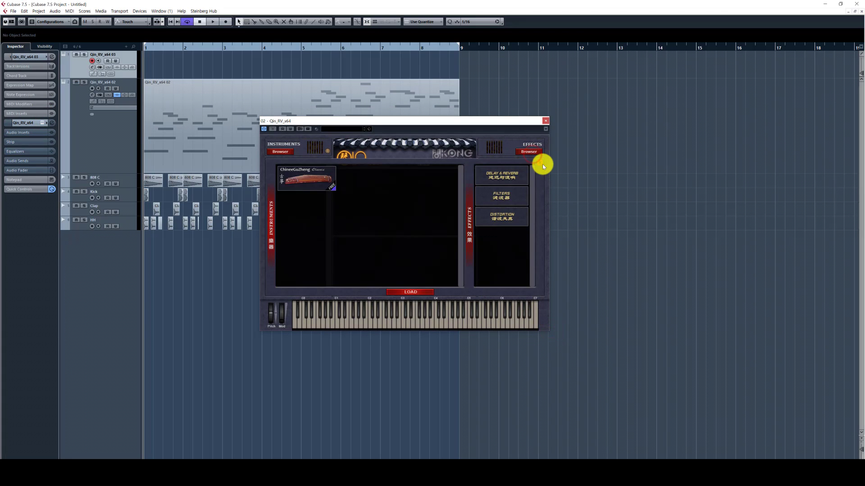
click(540, 162)
click(287, 153)
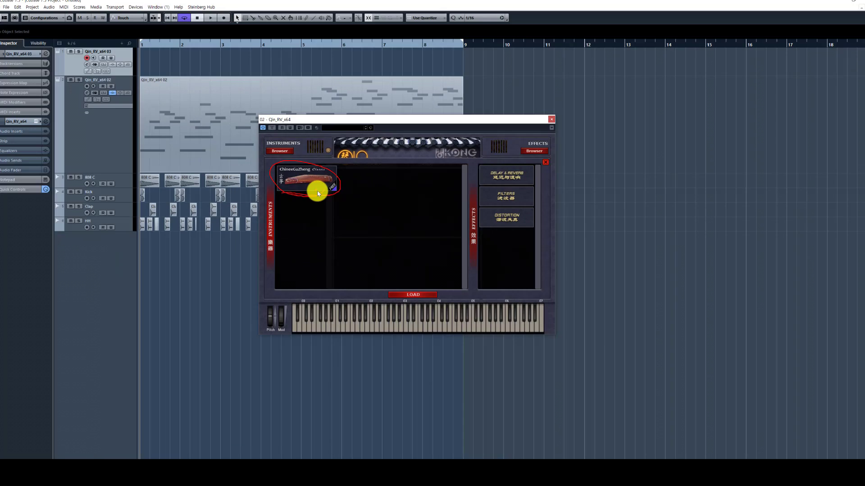
click(410, 291)
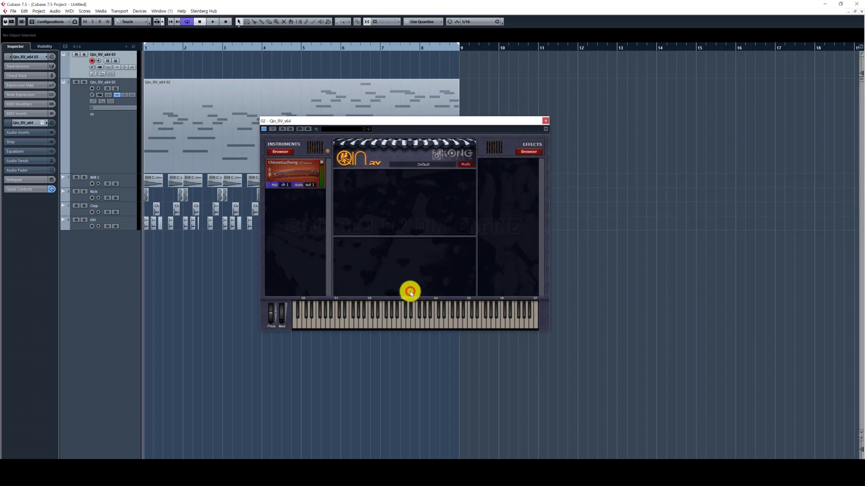
Load the preset 01 Vib_mp_MW_Shake for the ChineeGuZheng Classic instrument
click(302, 174)
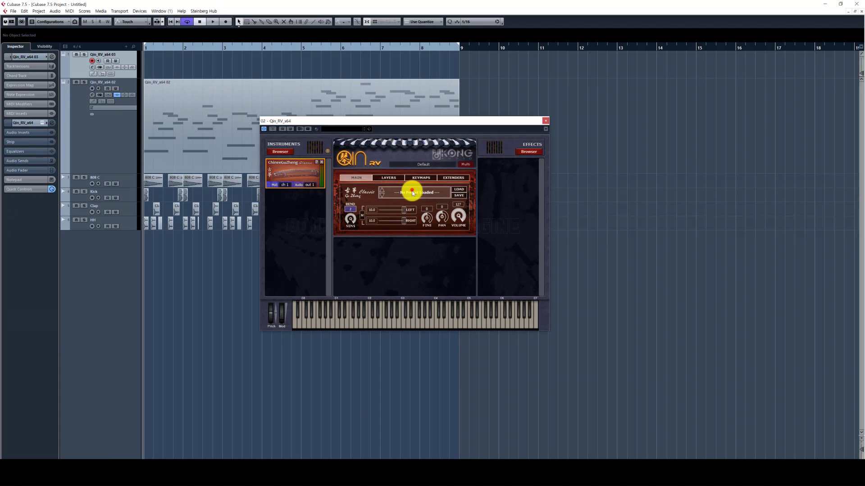
click(412, 193)
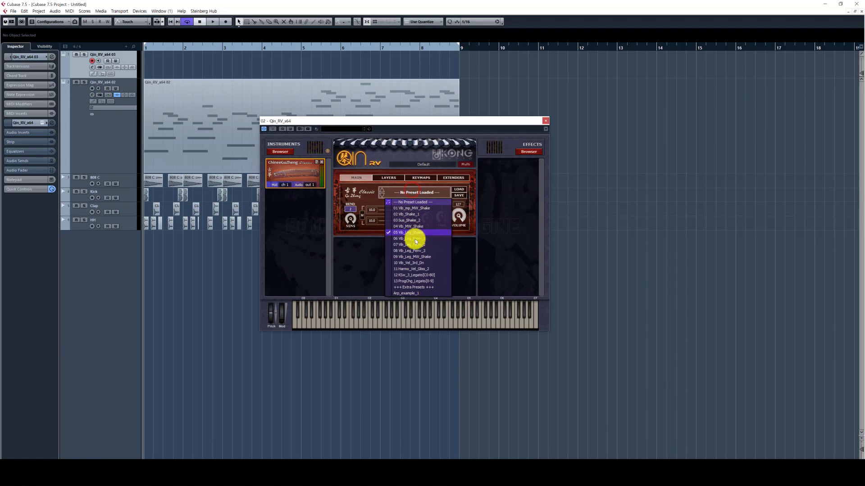
click(413, 209)
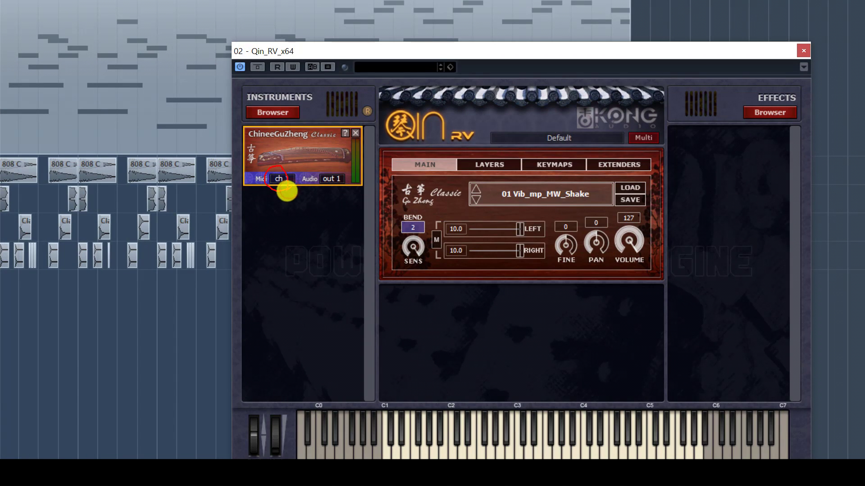
mouse_move(337, 187)
mouse_down()
mouse_move(321, 179)
mouse_move(336, 189)
mouse_up()
drag(95, 277, 105, 356)
mouse_move(130, 289)
mouse_down()
mouse_move(134, 352)
mouse_move(351, 311)
mouse_move(365, 388)
mouse_up()
mouse_move(318, 333)
mouse_down()
mouse_move(365, 388)
mouse_move(374, 349)
mouse_up()
mouse_move(375, 338)
mouse_down()
mouse_move(374, 390)
mouse_move(386, 399)
mouse_move(266, 328)
mouse_move(374, 415)
mouse_up()
drag(438, 114, 628, 28)
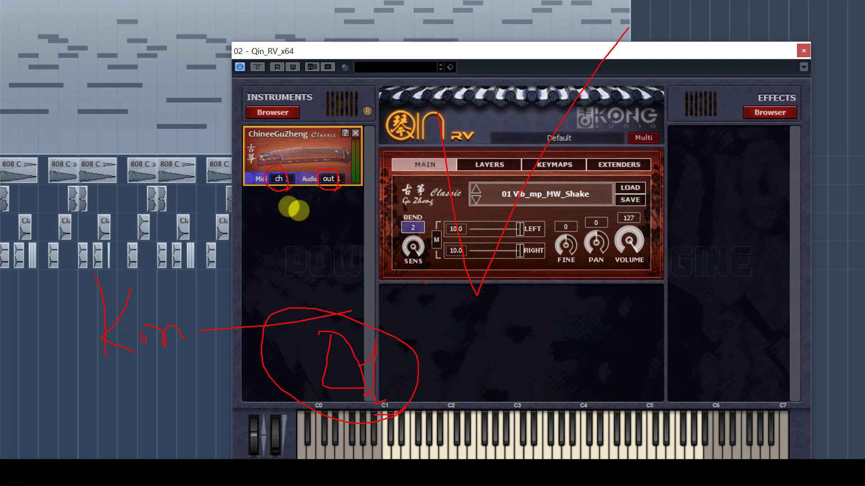
mouse_move(243, 188)
mouse_down()
mouse_move(347, 236)
mouse_move(248, 184)
mouse_up()
click(277, 230)
mouse_move(269, 261)
mouse_down()
mouse_move(312, 263)
mouse_move(237, 261)
mouse_up()
key(Escape)
key(ctrl+1)
mouse_move(283, 182)
mouse_down()
mouse_move(291, 179)
mouse_move(266, 183)
mouse_move(242, 244)
mouse_move(267, 195)
mouse_up()
mouse_move(282, 236)
mouse_down()
mouse_move(297, 259)
mouse_move(329, 255)
mouse_up()
mouse_move(453, 122)
mouse_down()
mouse_move(482, 384)
mouse_move(467, 134)
mouse_up()
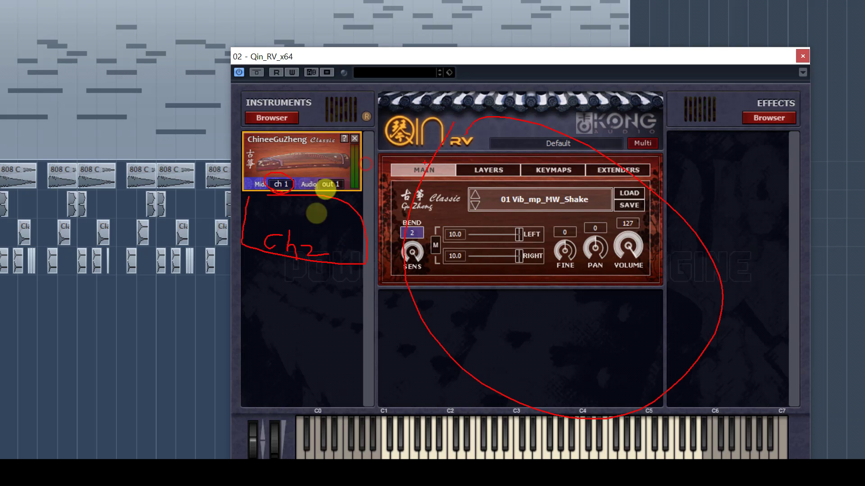
drag(279, 162, 185, 115)
drag(258, 254, 190, 307)
key(Escape)
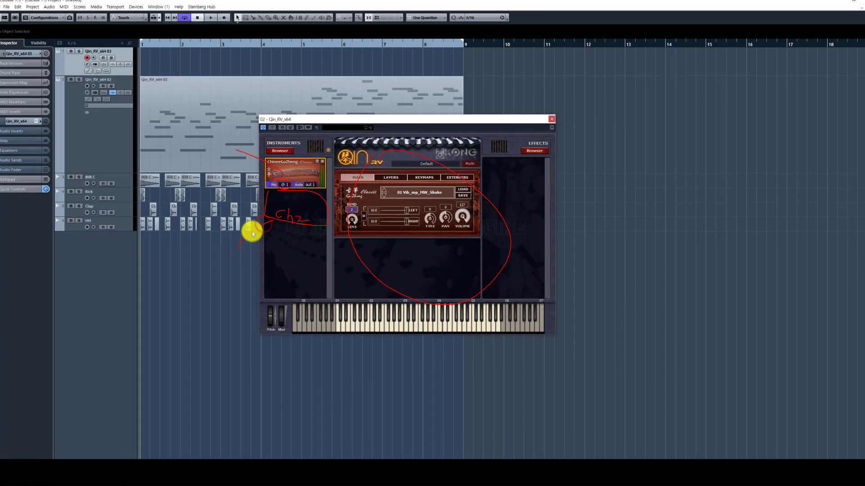
Add a MIDI track directly below the Qin_RV_x64 03 track
right_click(83, 62)
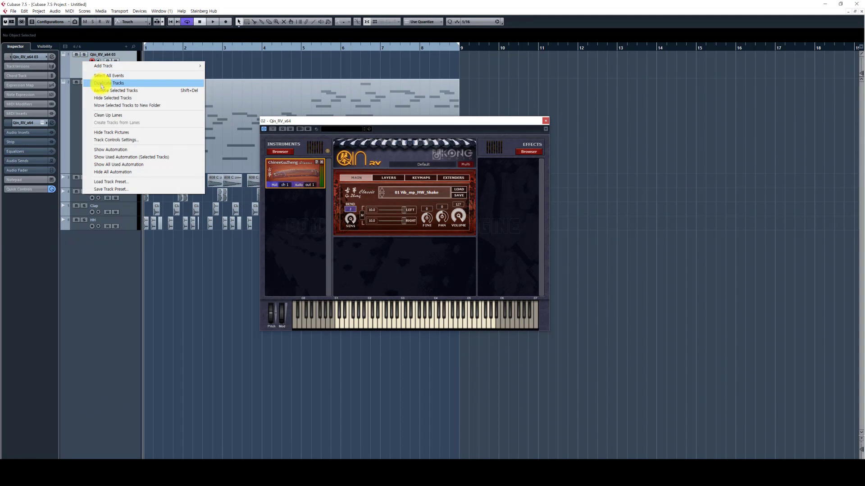
click(135, 65)
click(223, 81)
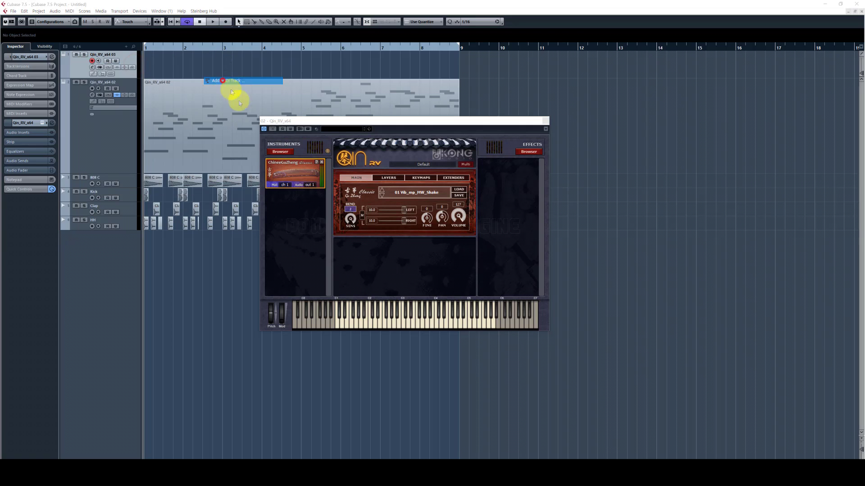
click(478, 250)
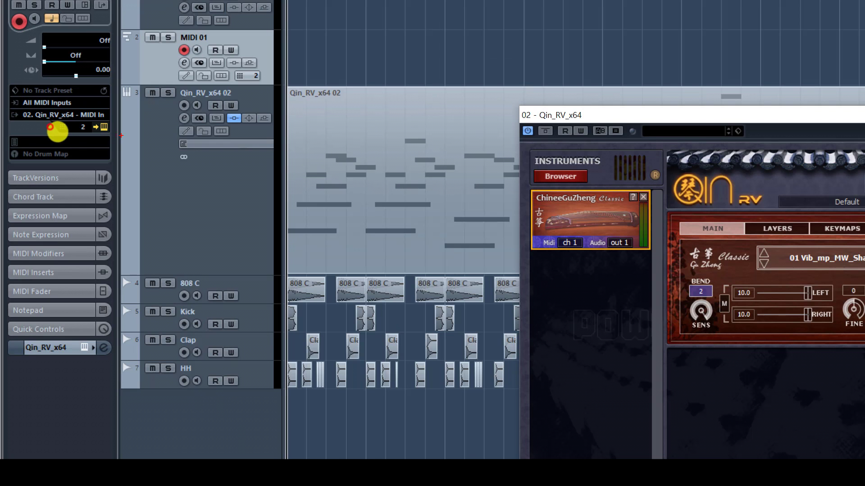
drag(35, 130, 45, 130)
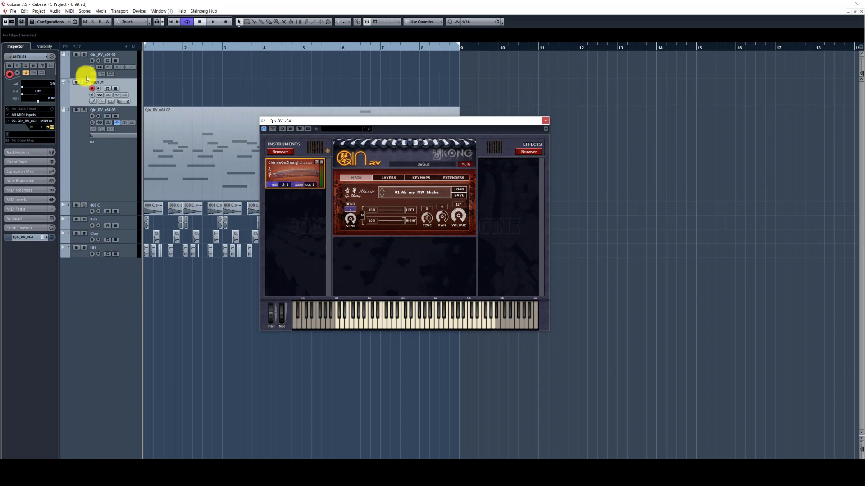
click(160, 9)
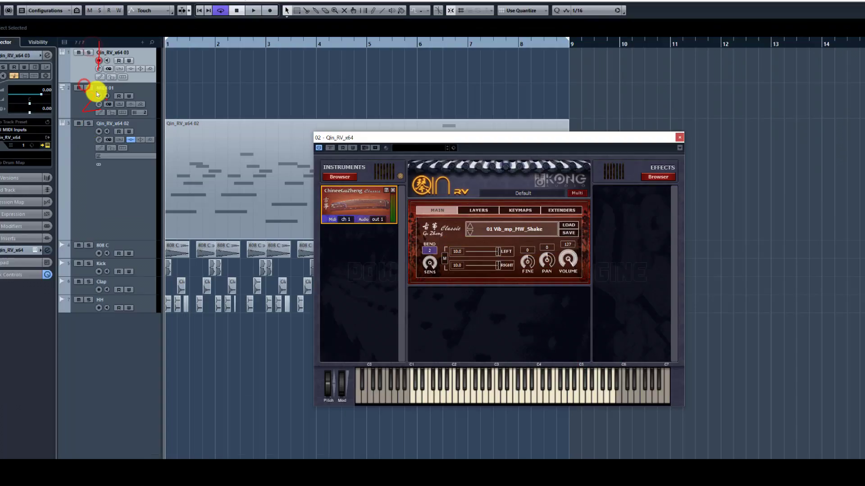
Select the MIDI 01 track and load a second ChineeGuZheng Classic instrument into Qin RV
click(88, 107)
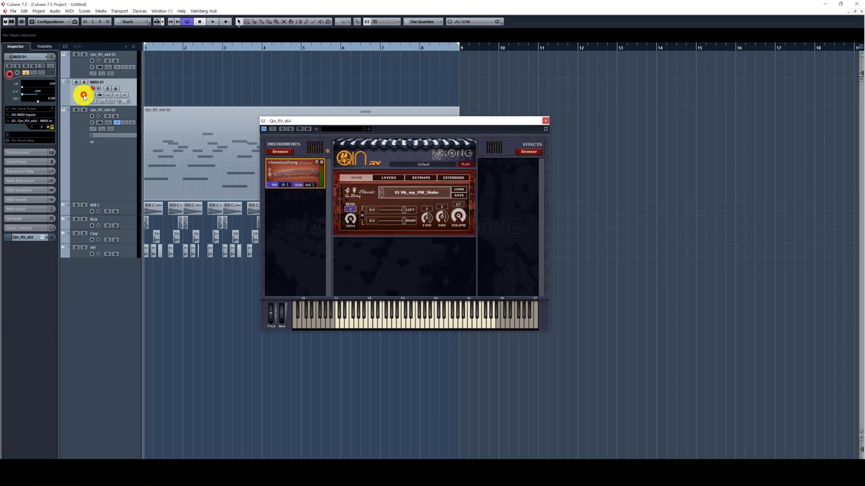
click(272, 202)
click(290, 178)
click(406, 290)
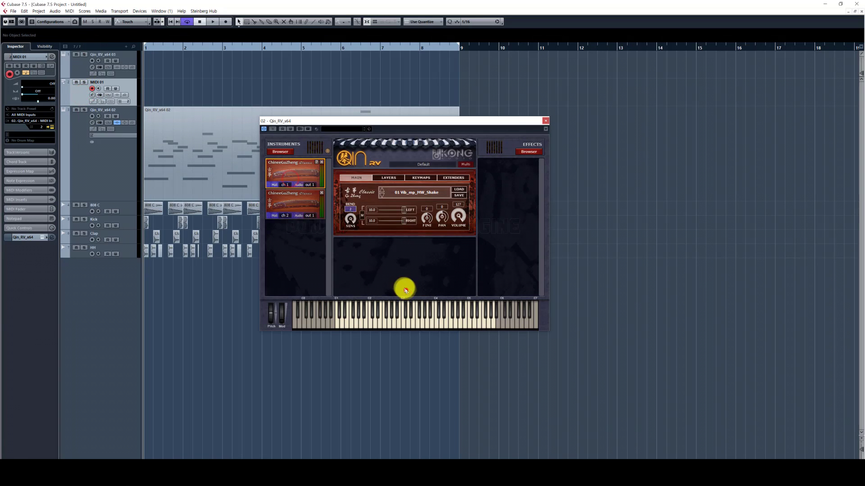
Select the second ChineeGuZheng instrument on channel 2 and set its preset to 03 Sus_Shake_2
click(287, 212)
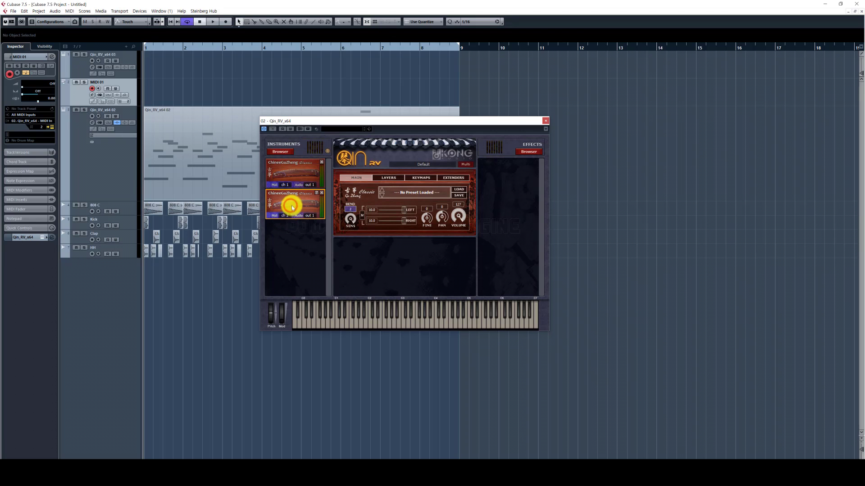
click(287, 185)
drag(286, 189, 283, 185)
click(289, 241)
click(293, 208)
click(382, 194)
click(382, 195)
Alternate between the Qin_RV_x64 03 and MIDI 01 tracks to compare the channel 1 and channel 2 instruments
click(84, 69)
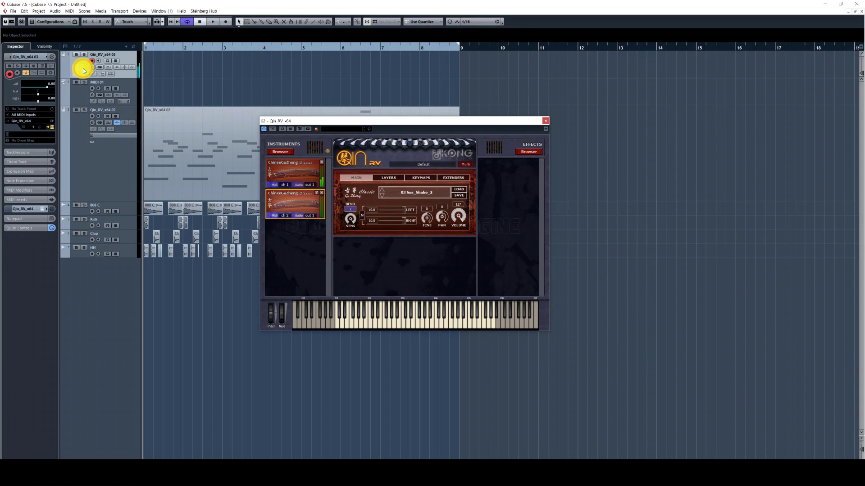
click(288, 174)
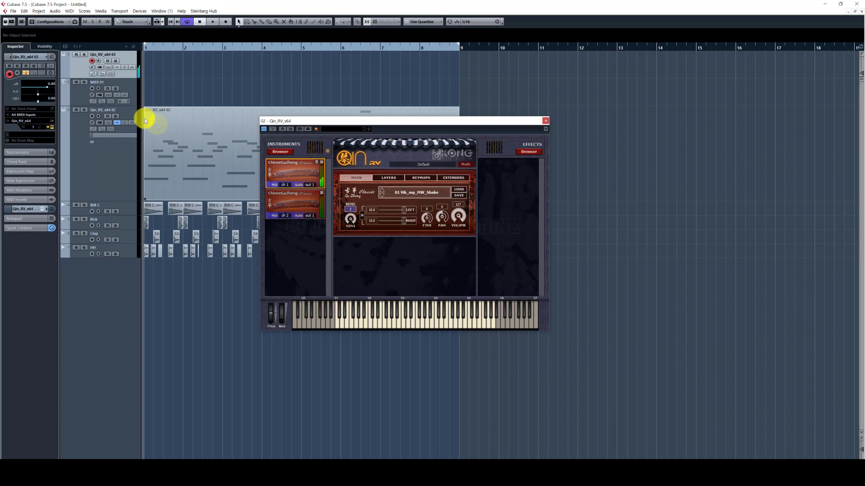
click(87, 96)
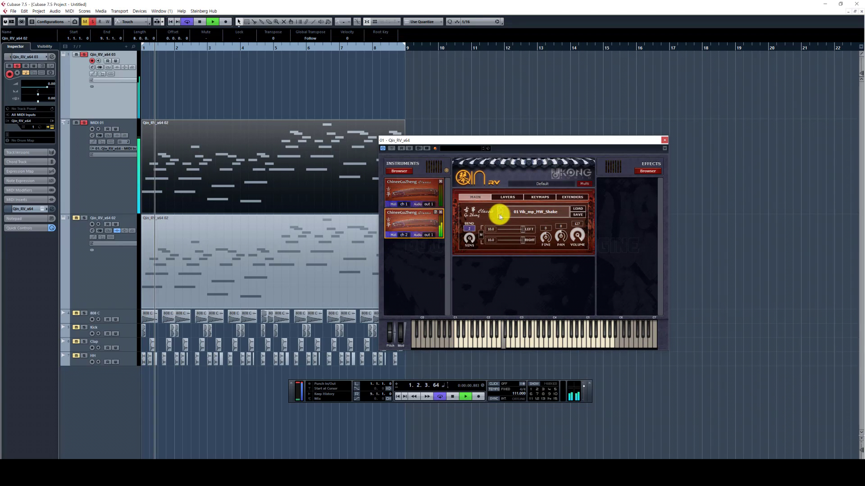
Move the MIDI part from the MIDI 01 track up to the Qin_RV_x64 03 track and stop playback
drag(238, 173, 210, 117)
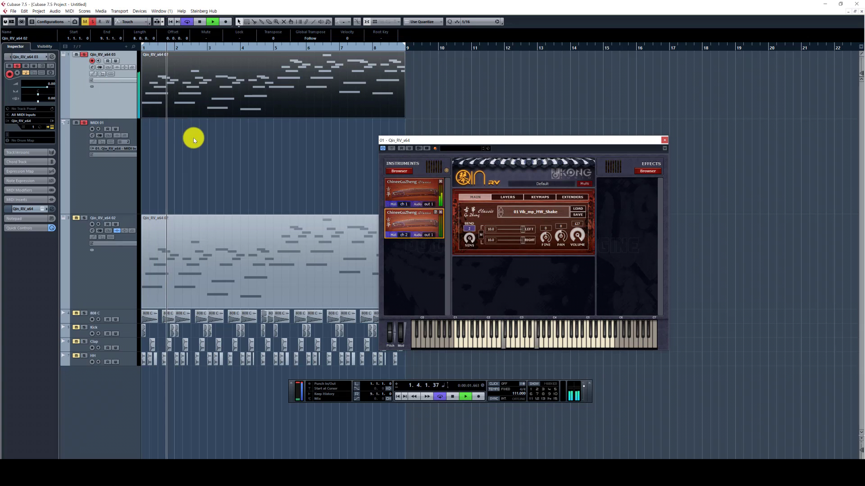
key(space)
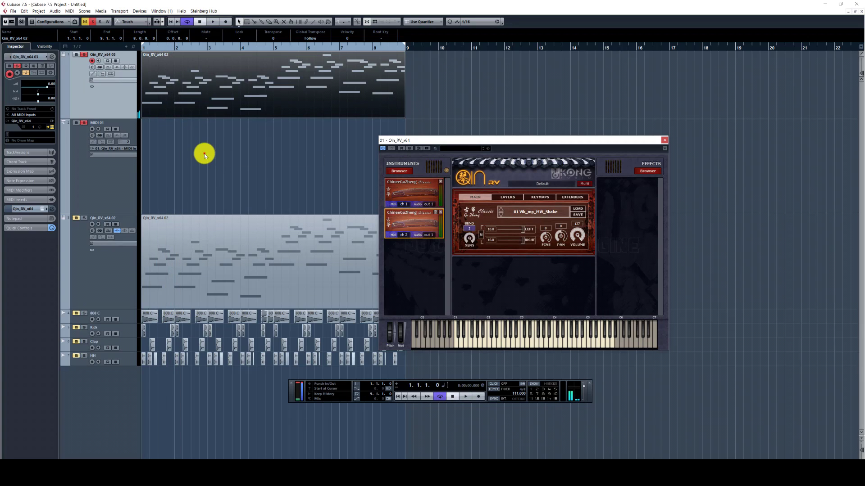
Remove the MIDI 01 track and the second ChineeGuZheng instrument on channel 2
click(204, 153)
click(87, 168)
key(Delete)
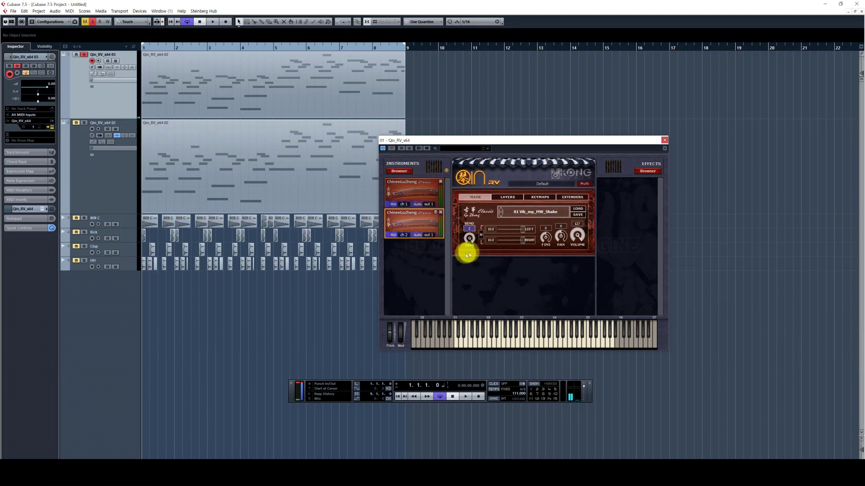
click(440, 212)
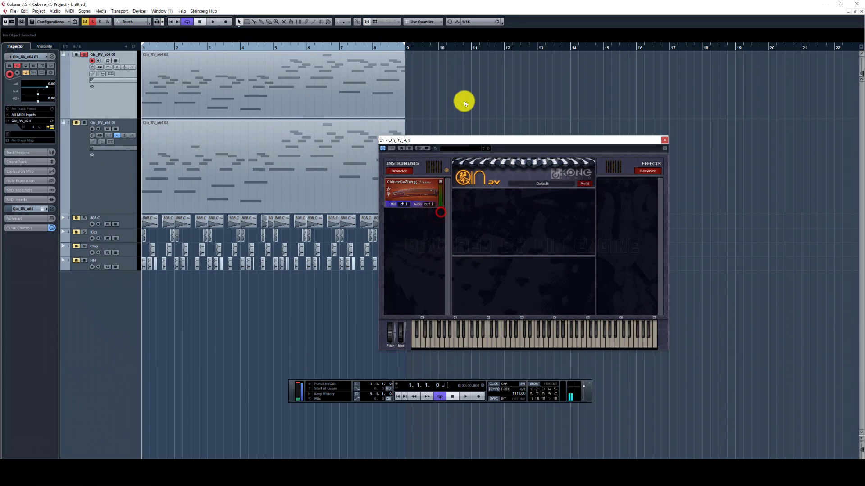
Play the part and set the remaining ChineeGuZheng instrument's preset to 01 Vib_mp_MW_Shake
key(space)
click(409, 191)
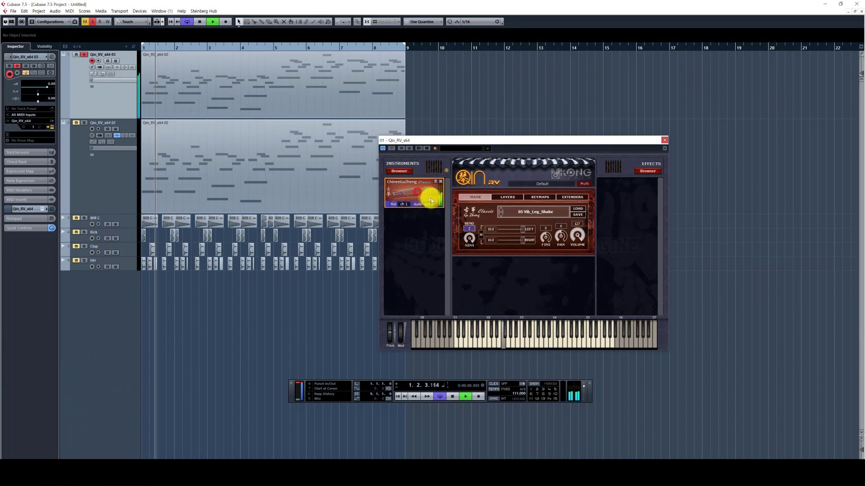
click(526, 213)
key(space)
click(532, 228)
key(space)
Audition the following GuZheng presets one by one during playback, from 02 Vib_Shake_1 through 11 Harmo_Vel_Gliss_2
click(500, 215)
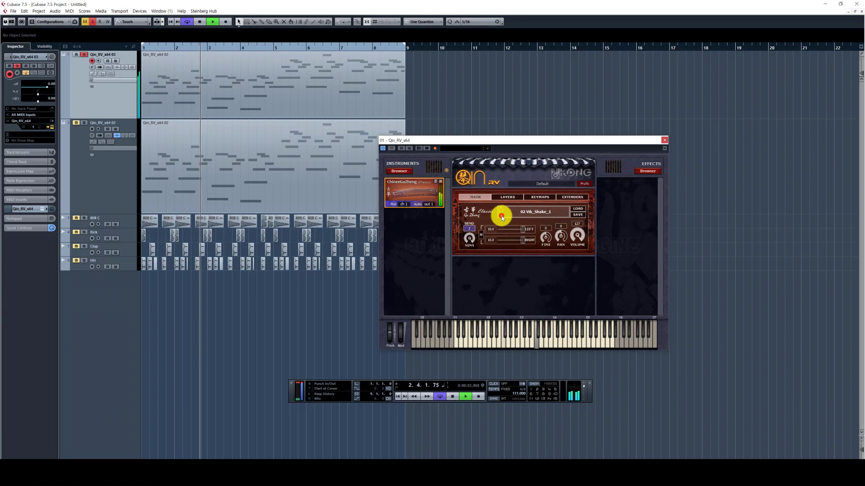
click(501, 215)
key(space)
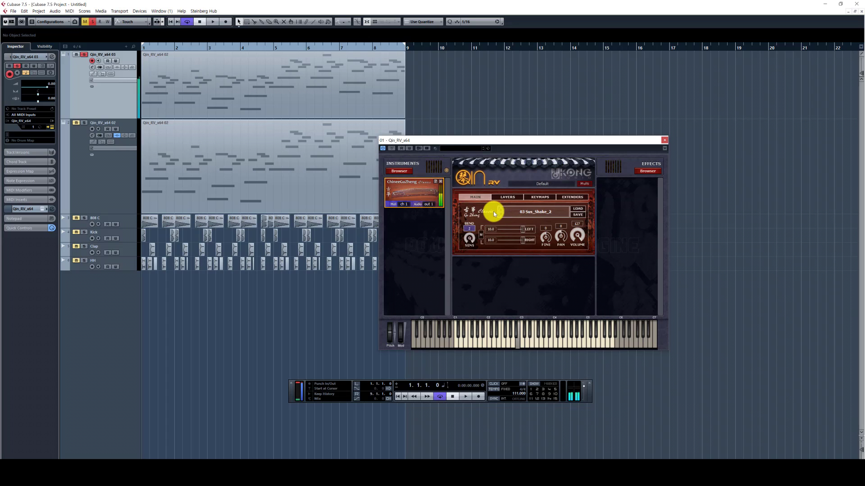
click(502, 218)
click(502, 217)
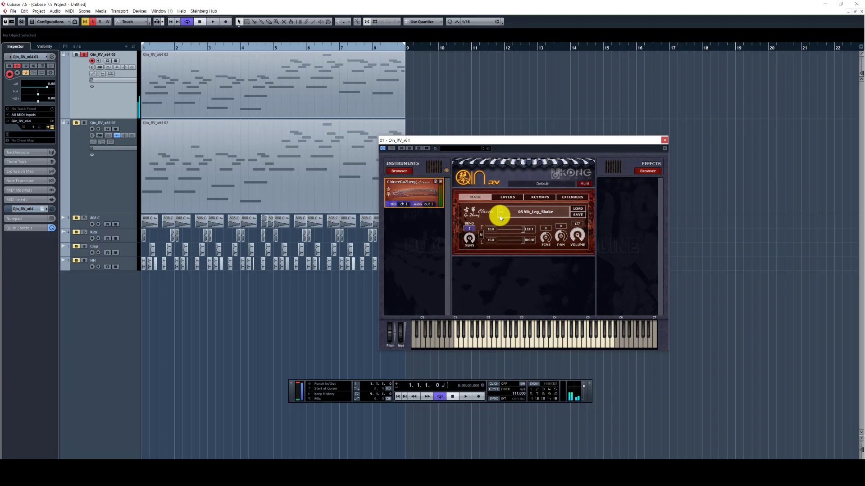
click(499, 216)
click(500, 218)
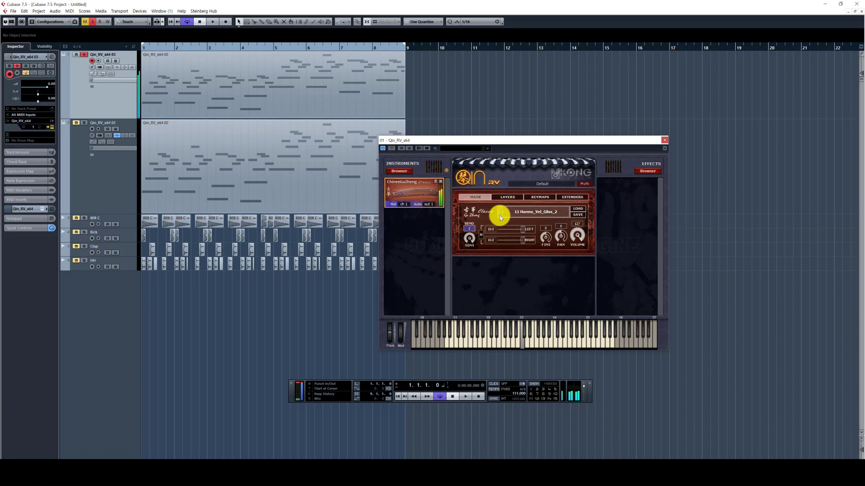
Switch the GuZheng to preset 12 KSw_3_Legato[C0-B0] and try its low keyswitch notes on the on-screen keyboard
click(500, 216)
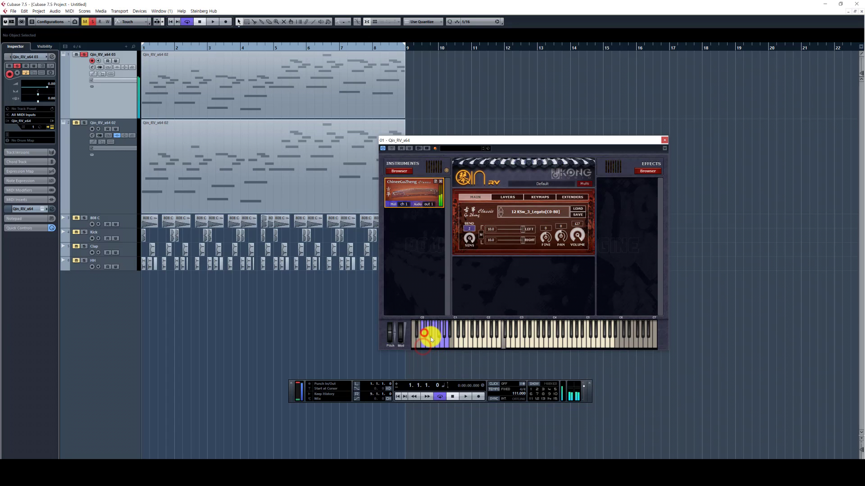
click(447, 343)
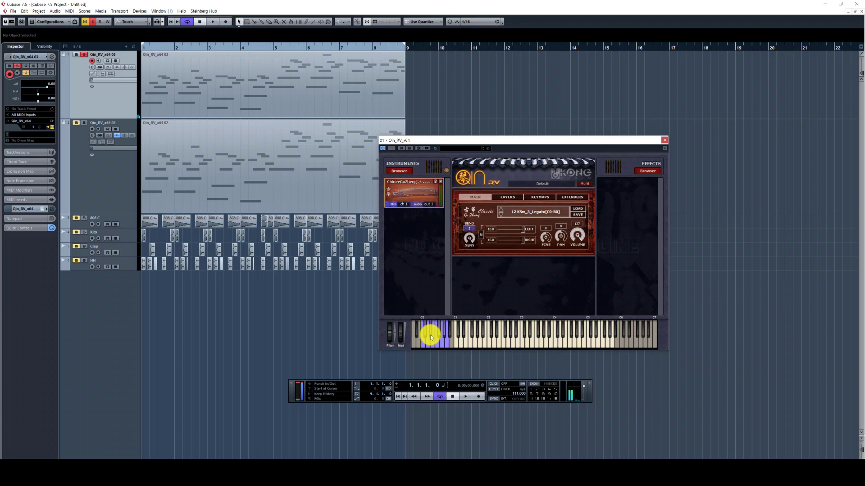
click(431, 335)
click(430, 344)
click(431, 335)
click(433, 344)
click(444, 334)
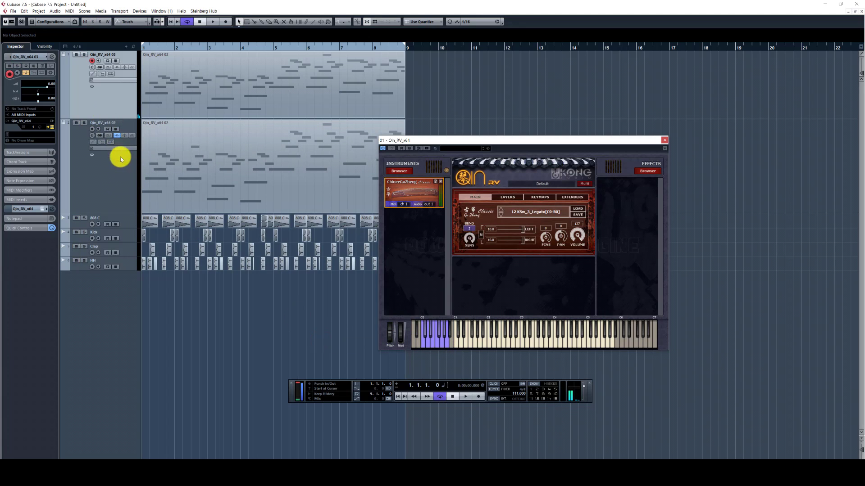
Reduce the height of both Qin_RV_x64 tracks, mute Qin_RV_x64 03 and play the beat from the start
click(128, 171)
drag(120, 118, 86, 79)
key(space)
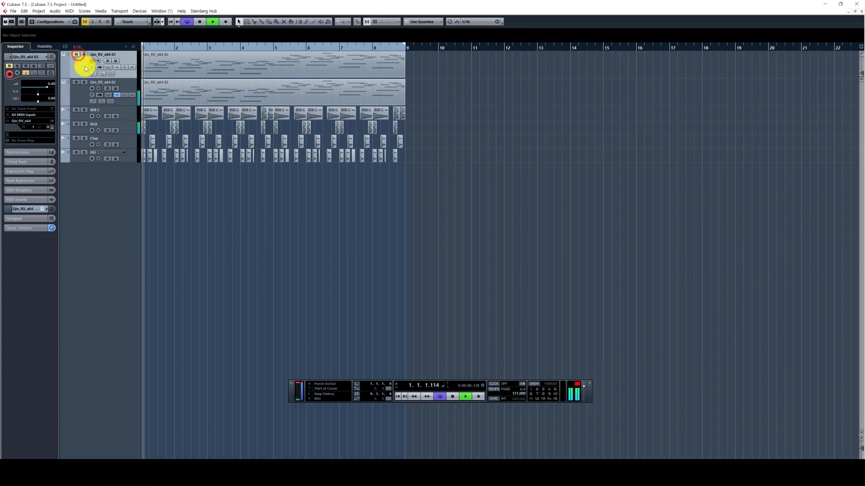
key(g)
click(242, 231)
key(h)
key(h)
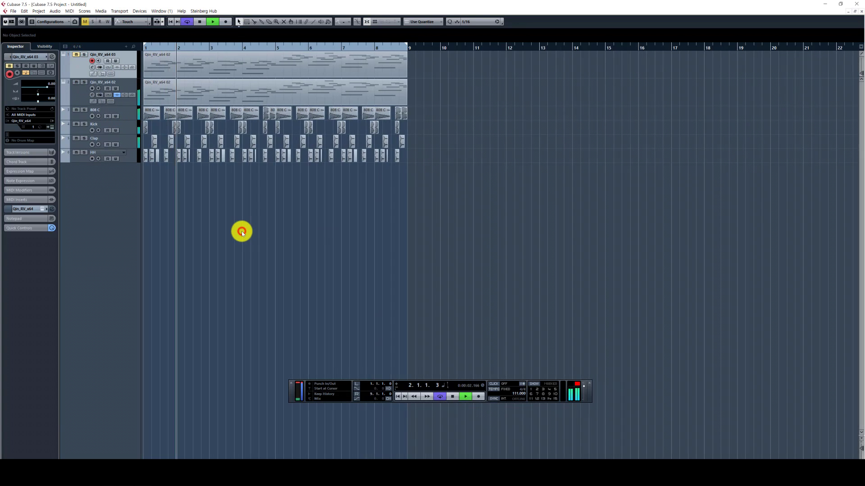
Enlarge the Qin_RV_x64 02 track, stop playback and open its MIDI part in the Key Editor
click(79, 82)
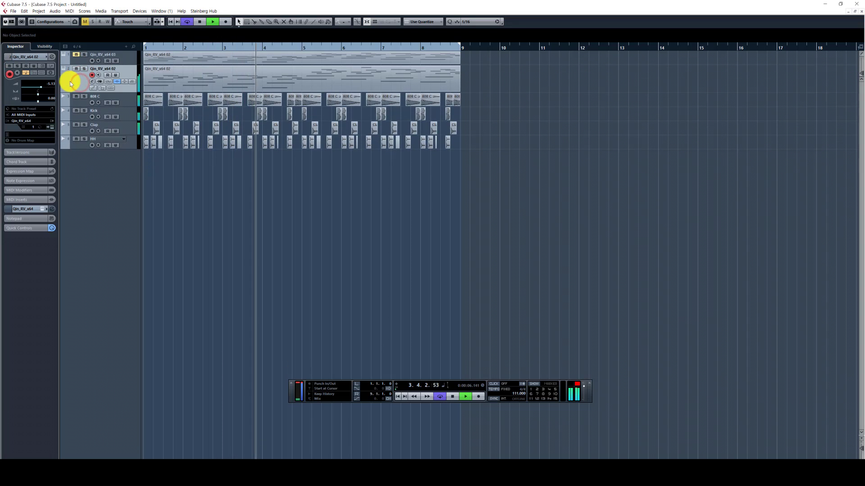
click(115, 82)
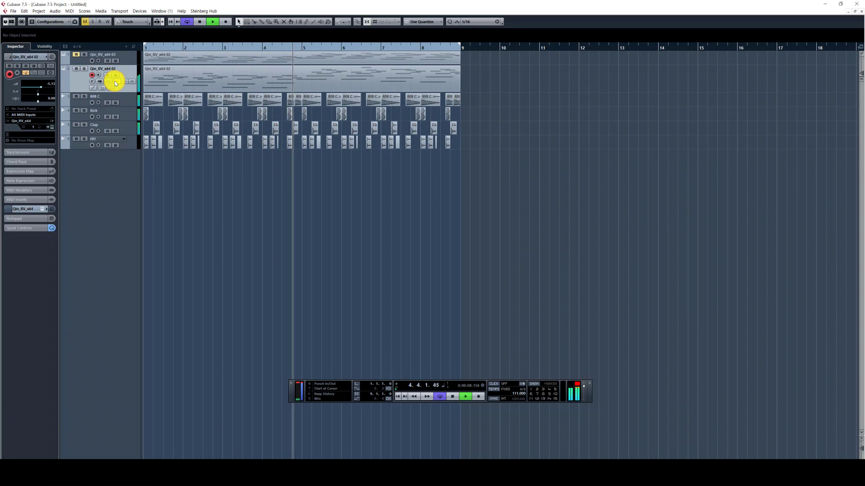
click(246, 210)
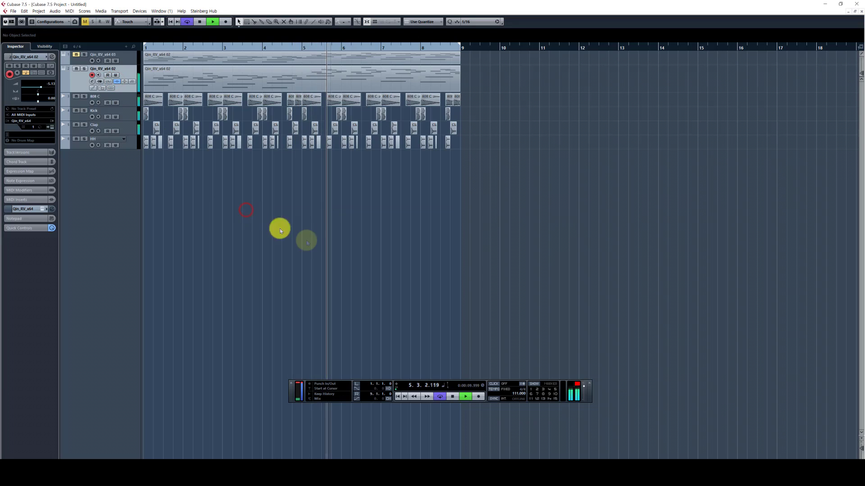
right_click(306, 246)
click(306, 246)
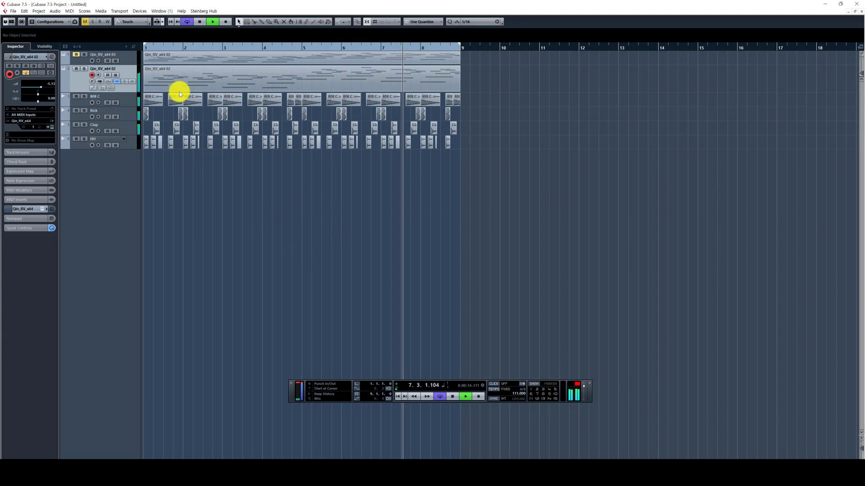
drag(131, 92, 135, 180)
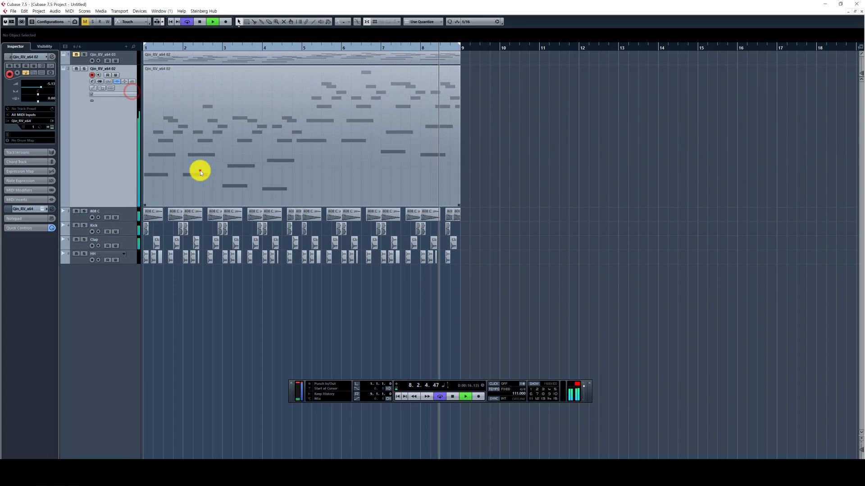
click(198, 170)
key(space)
double_click(200, 171)
key(h)
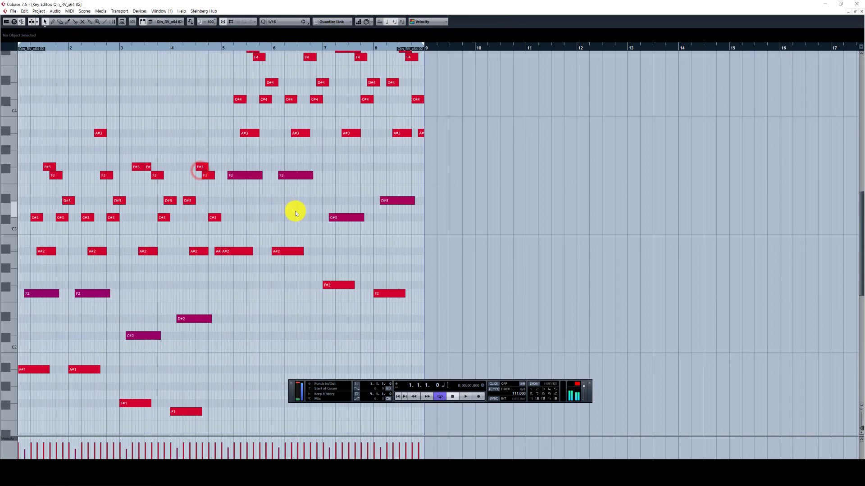
Close the Key Editor, solo the Qin_RV_x64 02 track and play its opening bars several times
click(861, 11)
key(space)
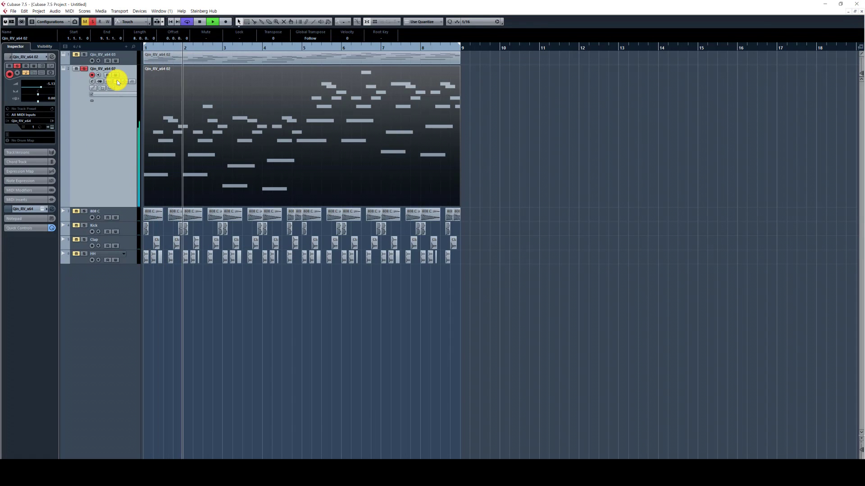
key(space)
key(space)
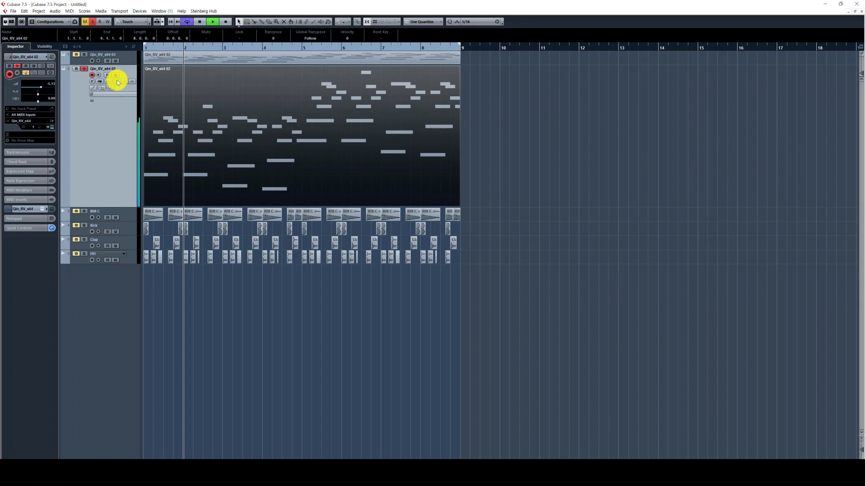
key(space)
key(space)
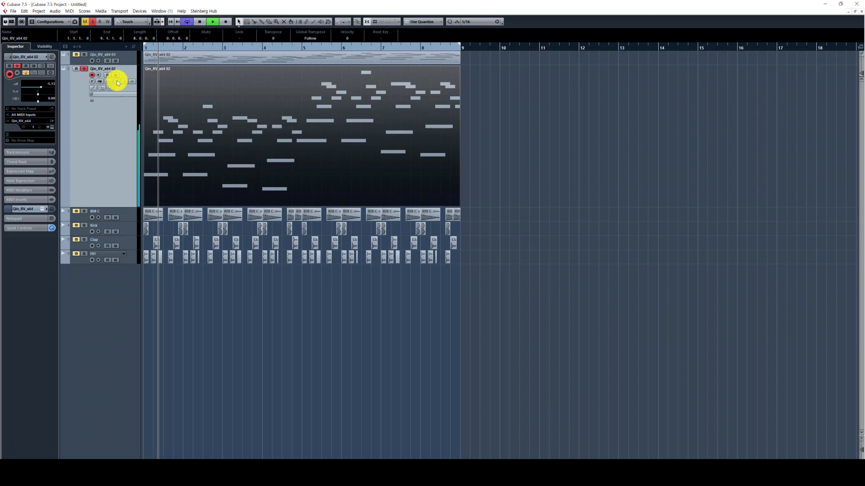
key(space)
Reopen the Qin_RV_x64 02 part in the Key Editor, examine its lower and higher notes, and close the editor
click(157, 115)
double_click(157, 115)
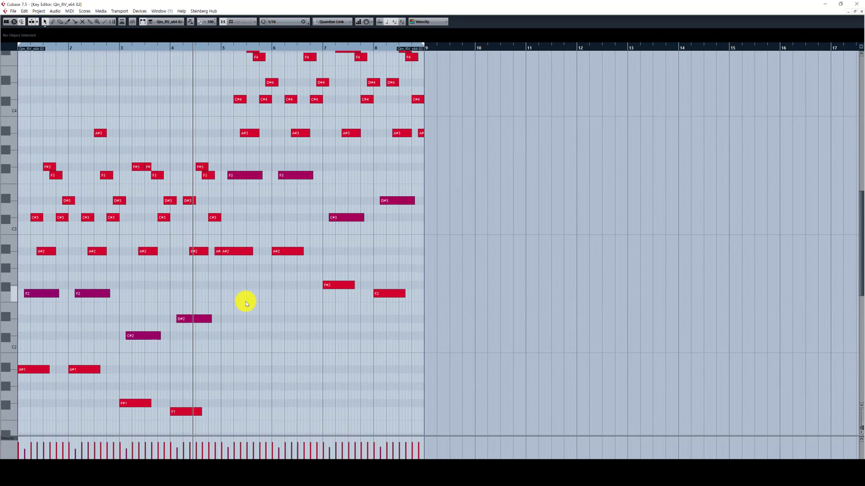
scroll(316, 322, up, 3)
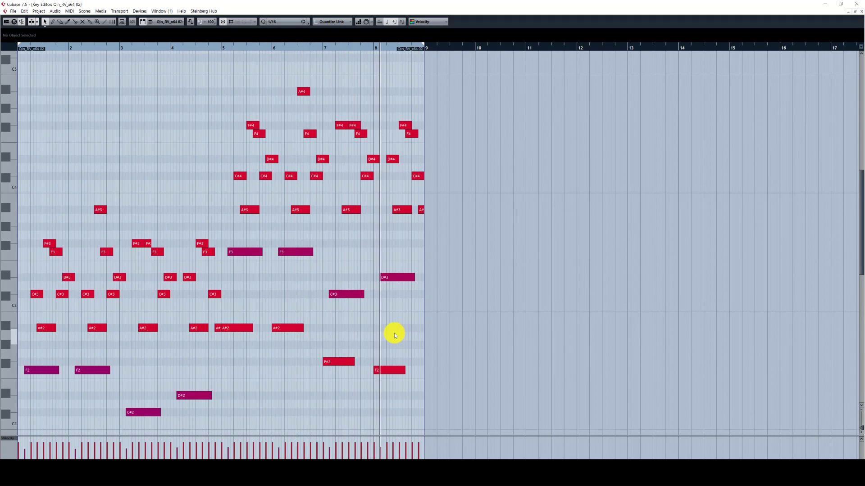
click(860, 13)
Solo 808 C together with Qin_RV_x64 02, give both tracks the same height and play them
key(space)
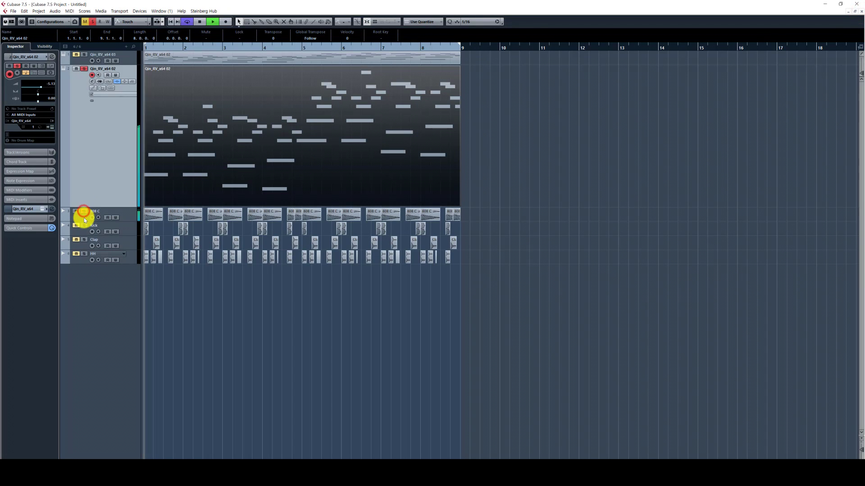
click(84, 217)
ctrl+click(102, 185)
drag(120, 206, 124, 132)
click(299, 323)
key(h)
key(h)
key(h)
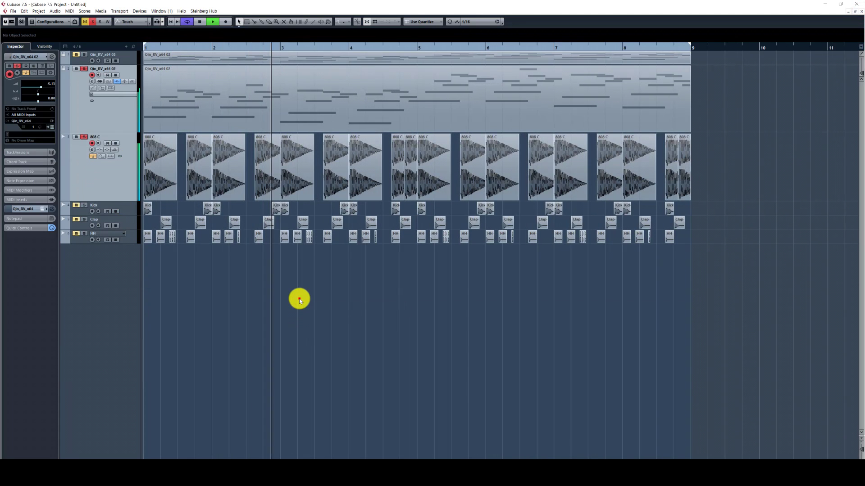
key(g)
right_click(299, 299)
click(300, 299)
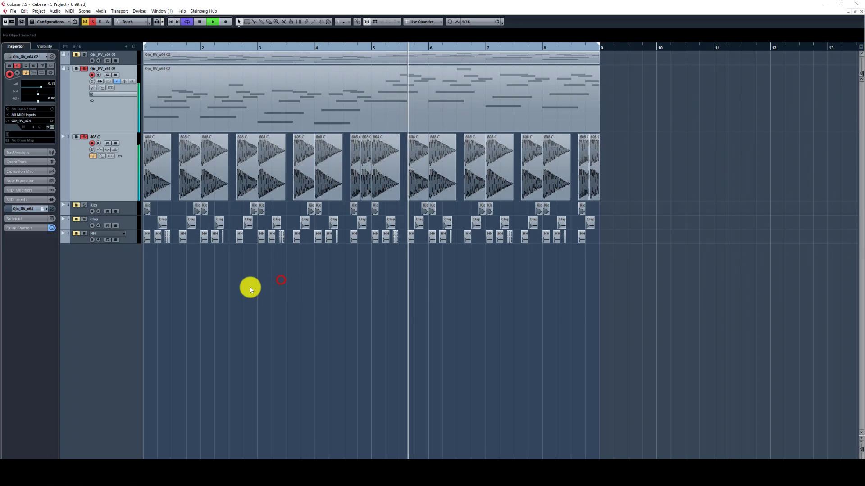
Solo the Kick track, take Qin_RV_x64 02 out of the solo and match the three tracks' heights
click(83, 206)
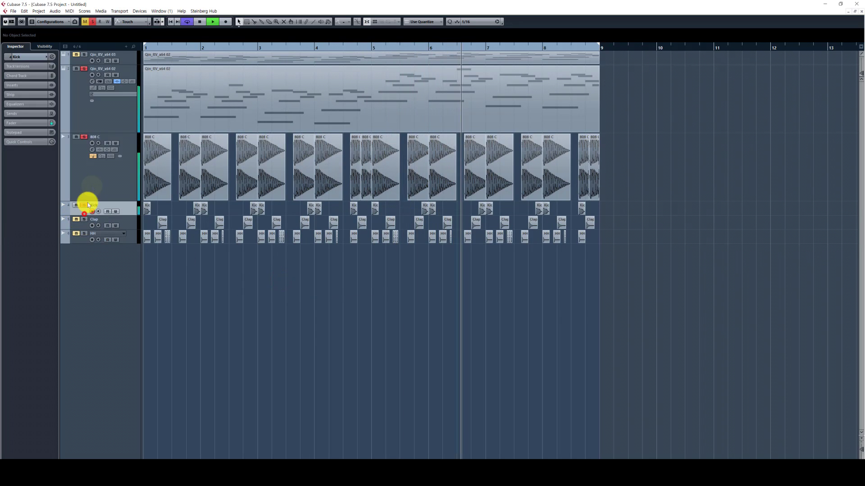
click(125, 126)
drag(126, 114, 126, 111)
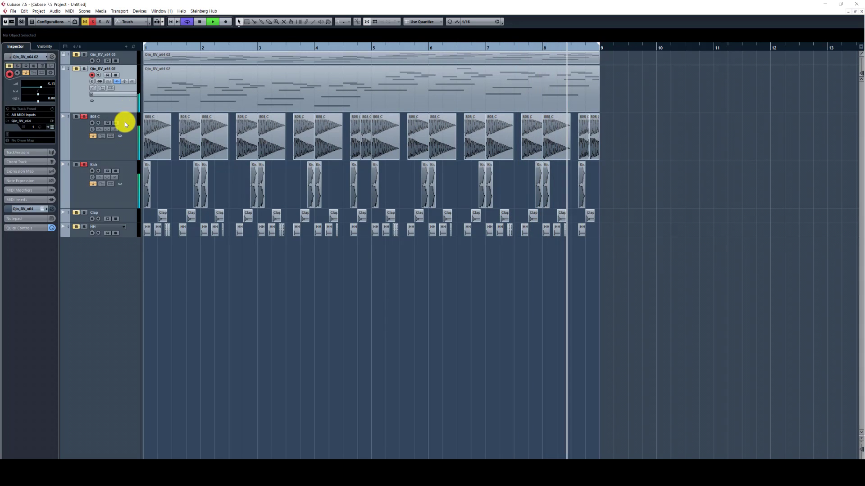
Toggle the 808 C and Kick solos and replay the two tracks together from the start to compare their patterns
click(83, 117)
click(85, 166)
click(84, 165)
key(space)
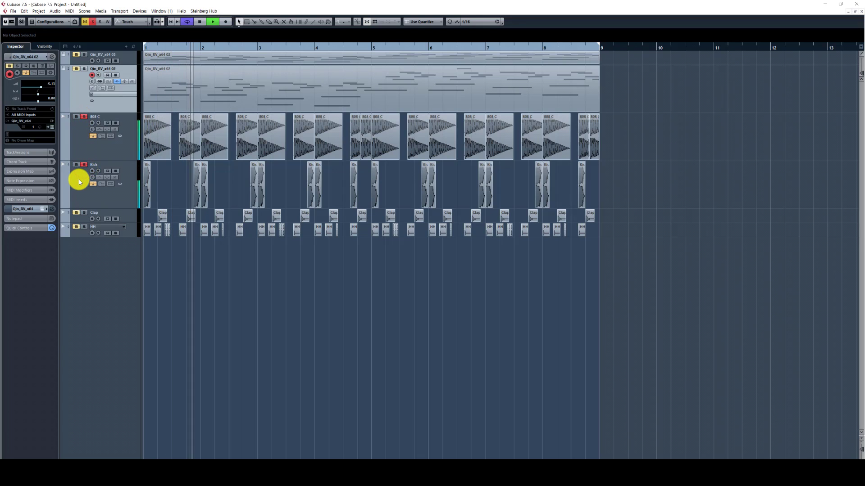
key(space)
key(space)
key(h)
key(h)
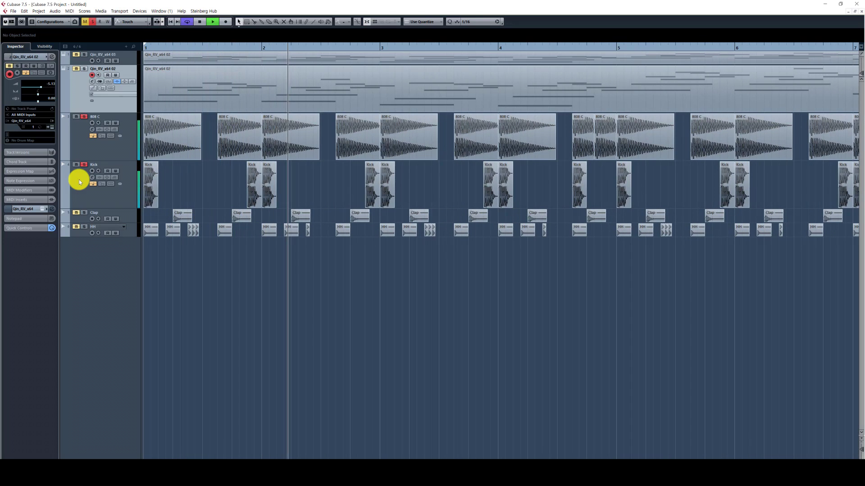
key(g)
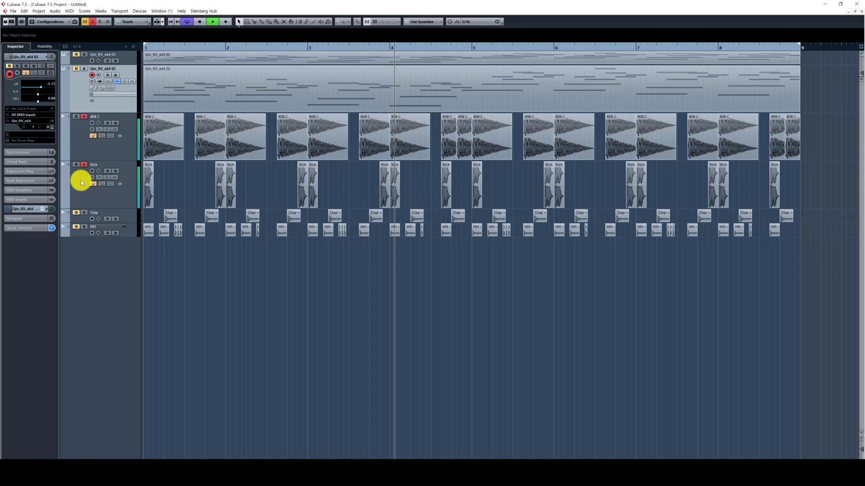
key(space)
Clear the 808 C and Kick solos, enlarge the Clap track and play it soloed
click(81, 180)
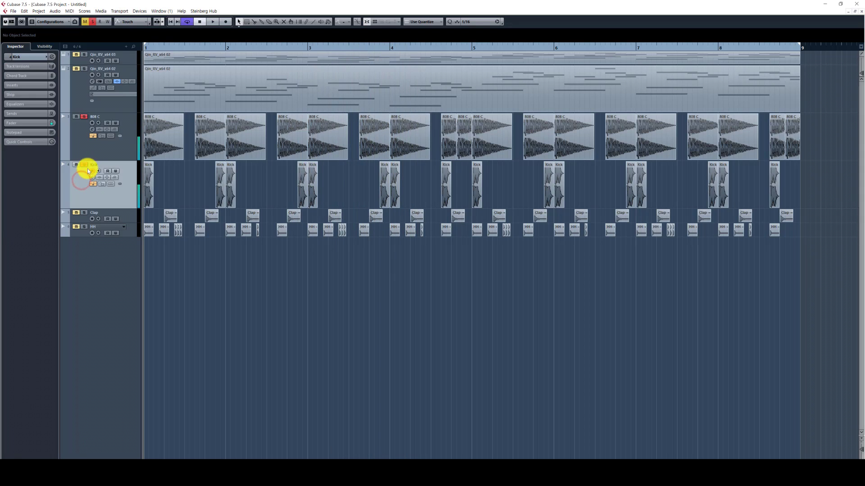
click(87, 157)
click(82, 218)
key(s)
key(space)
drag(83, 223, 83, 243)
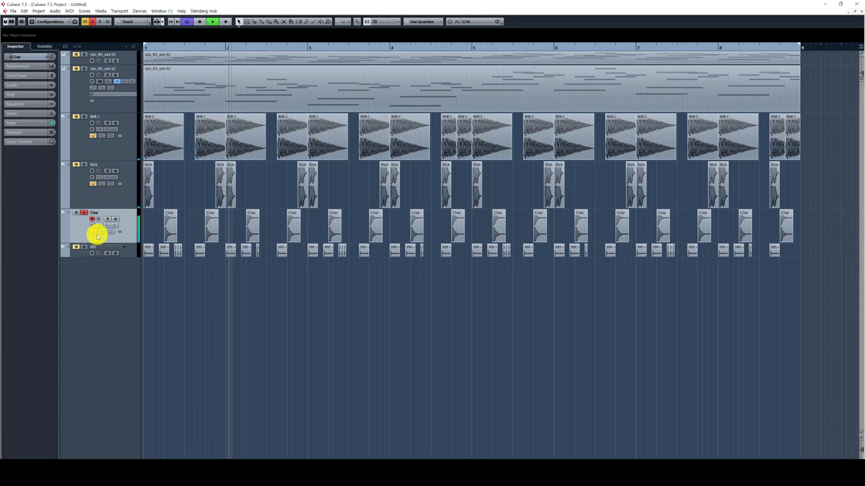
key(space)
Play the HH track soloed, clear its solo and play all unmuted tracks from the start
click(138, 253)
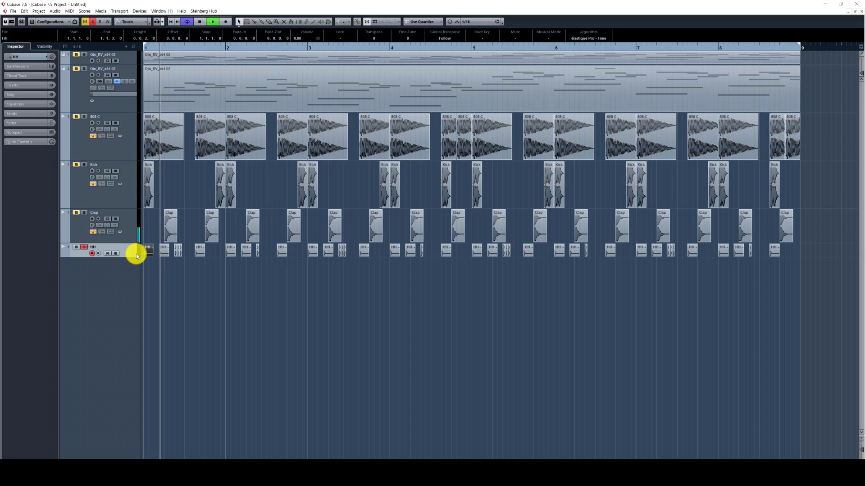
key(space)
key(s)
key(space)
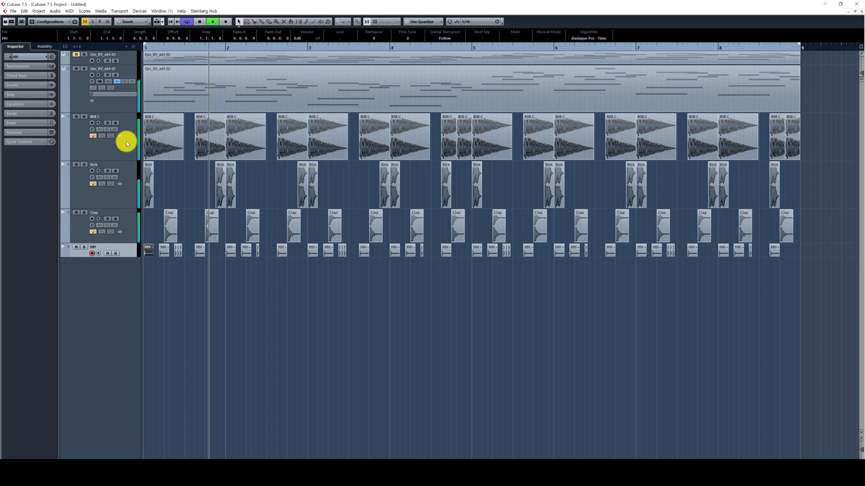
Select the tracks from Qin_RV_x64 02 through HH and give them the same compact height
click(77, 109)
drag(78, 112, 79, 100)
right_click(273, 337)
click(273, 336)
key(g)
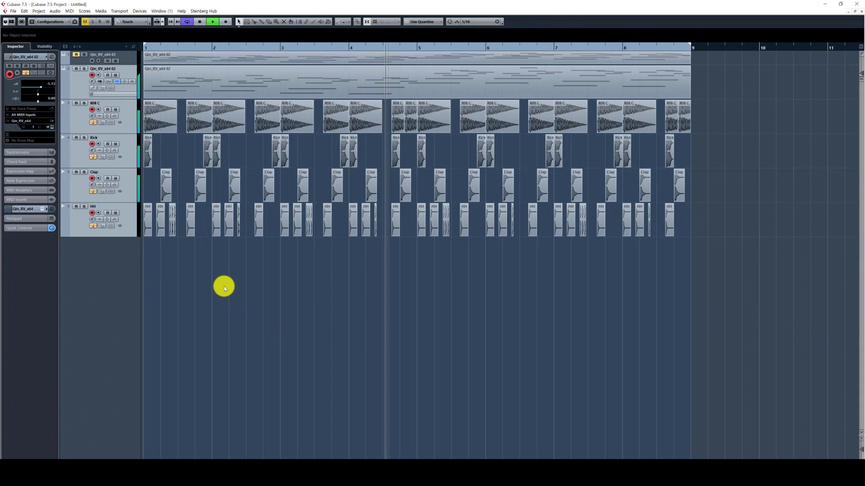
Stop the full playback and audition the HH track soloed
key(space)
click(136, 221)
drag(677, 300, 179, 212)
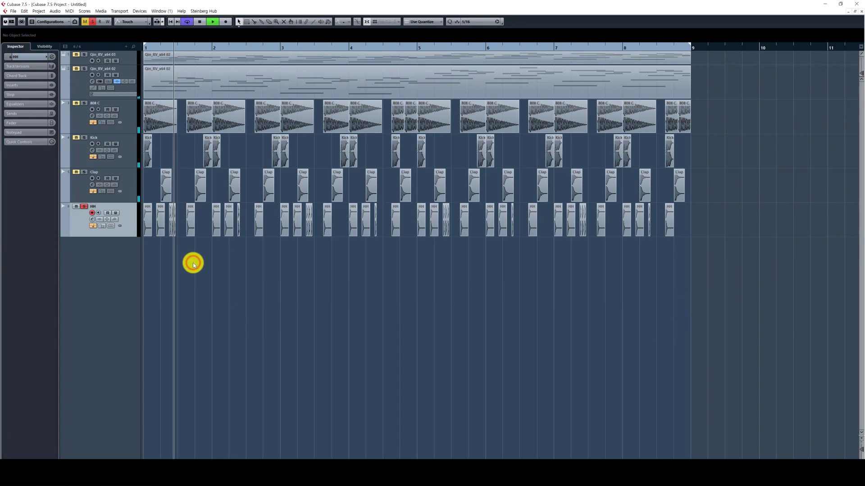
key(space)
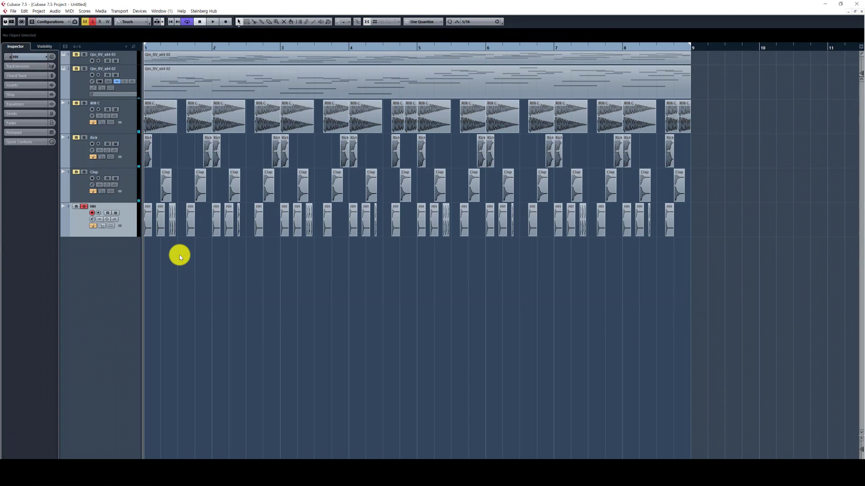
Clear the HH solo and increase the height of the tracks from Qin_RV_x64 02 through HH equally
shift+click(80, 92)
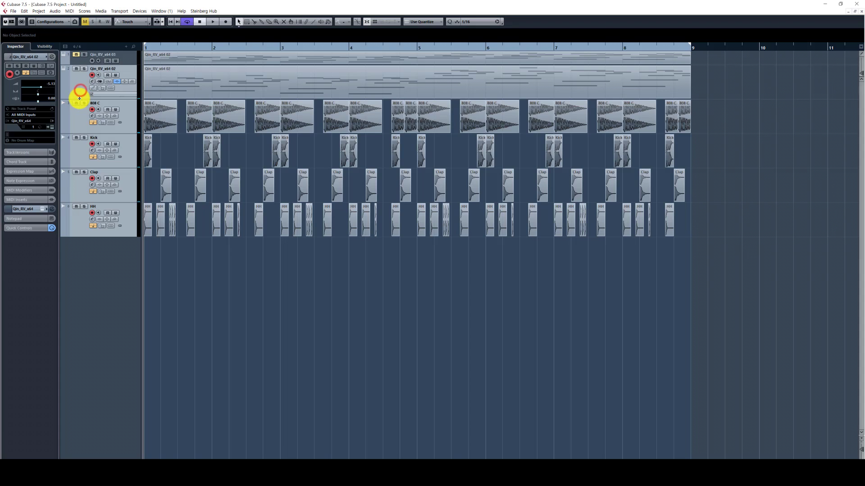
drag(83, 107, 81, 113)
Play Qin_RV_x64 02 soloed, bring the drum tracks back in by clearing the solo, and stop playback
click(79, 82)
key(space)
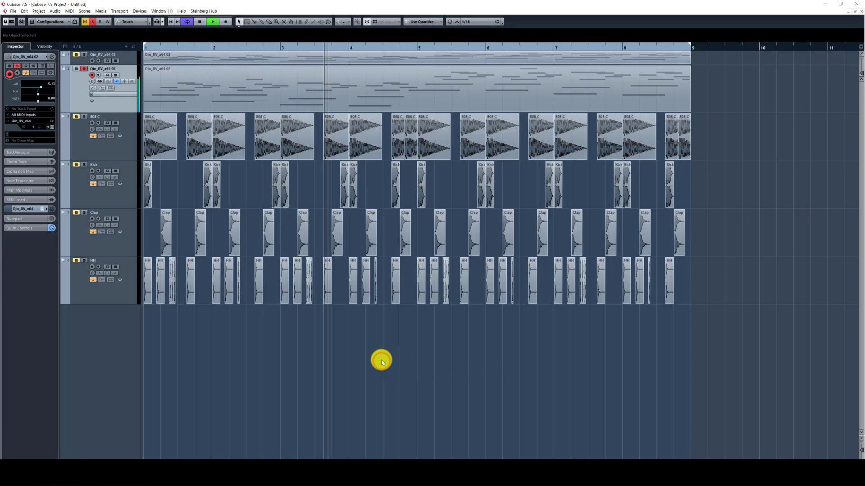
key(s)
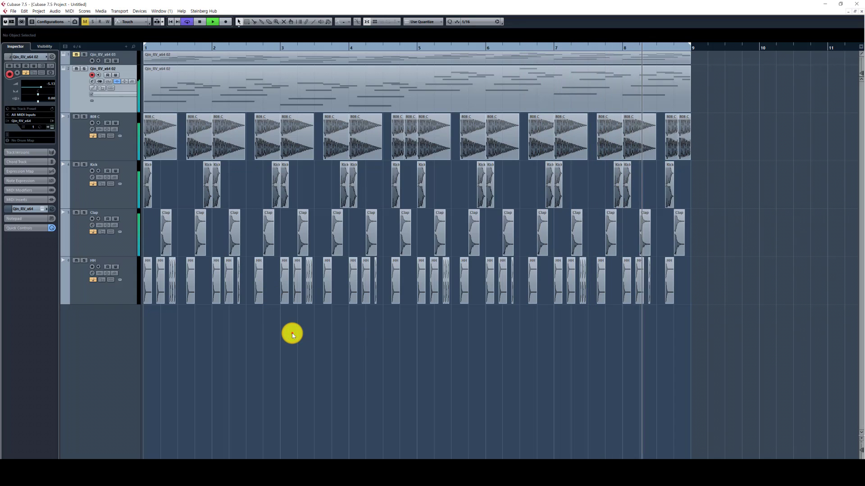
key(space)
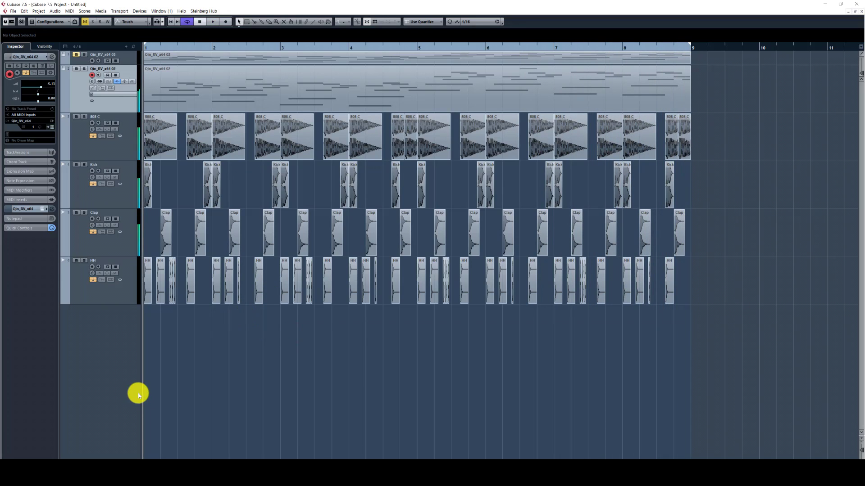